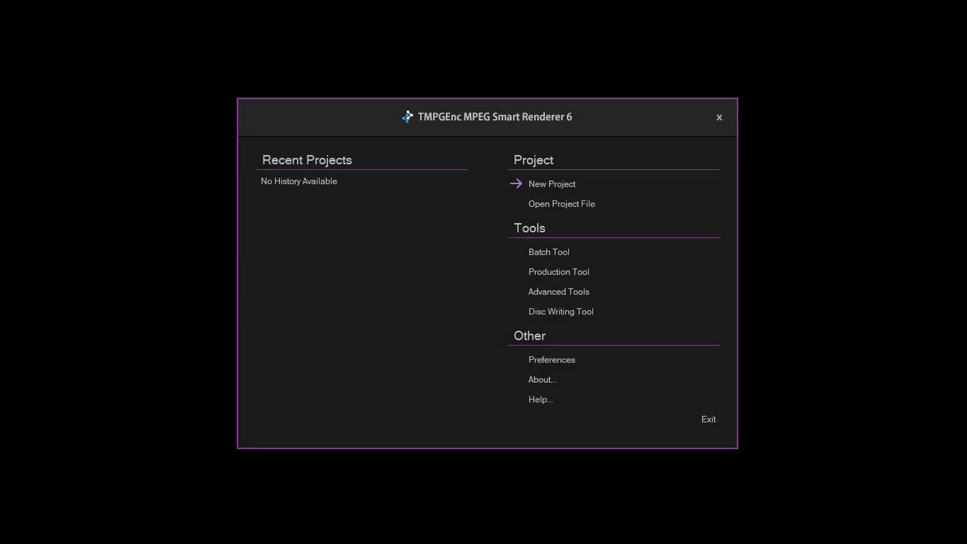
Step: Start a new project and add Clip01.mp4 from files so it opens in Cut Edit
click(619, 181)
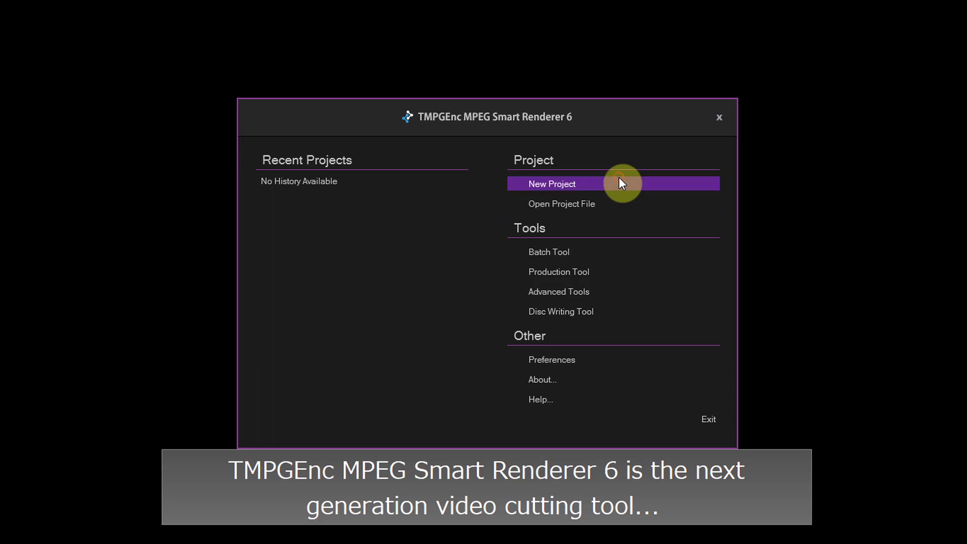
click(863, 81)
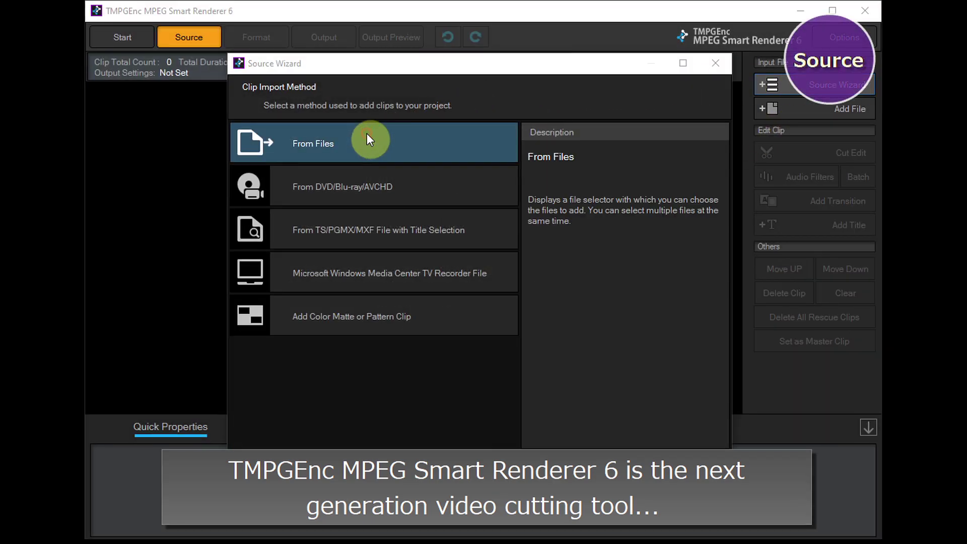
click(368, 141)
click(483, 195)
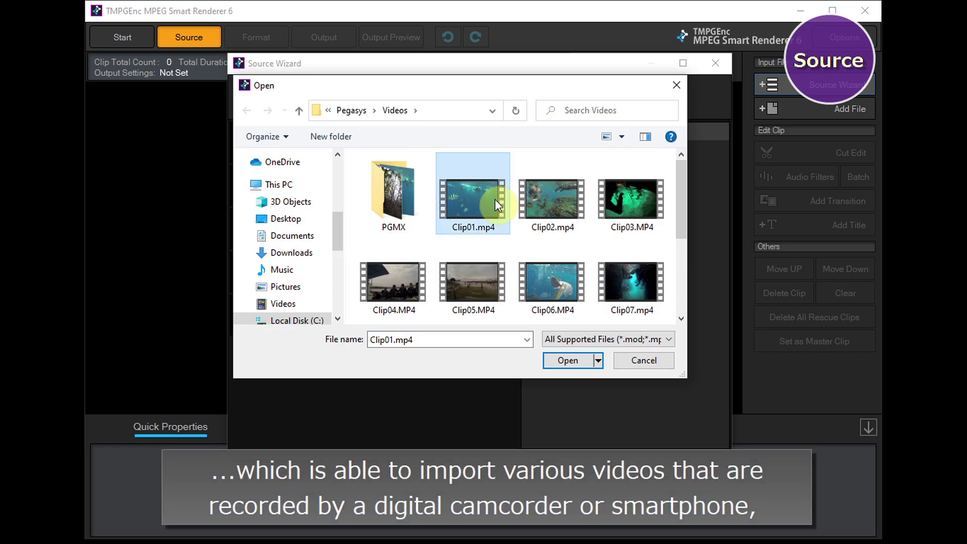
click(571, 360)
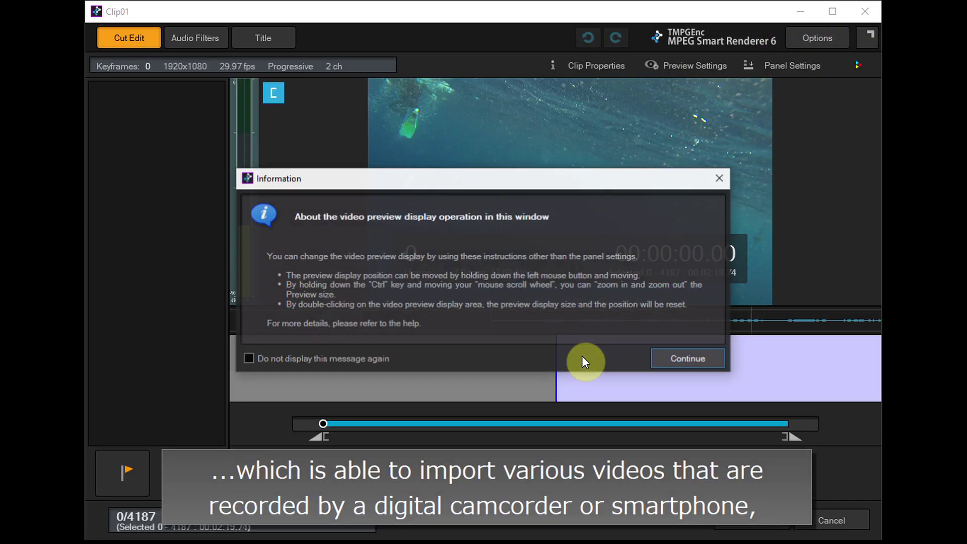
Step: Cut frames 104–191 out of Clip01 by marking start and end points
click(711, 353)
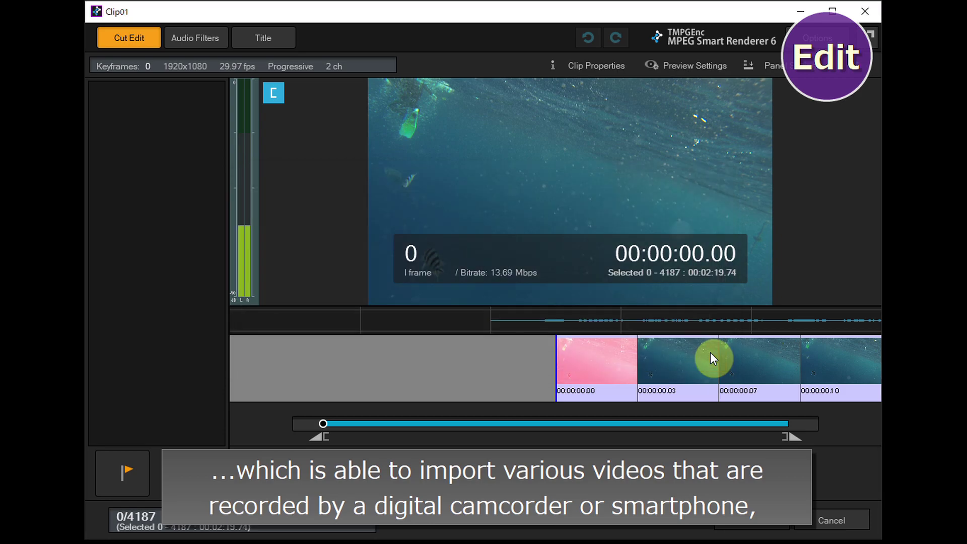
key(space)
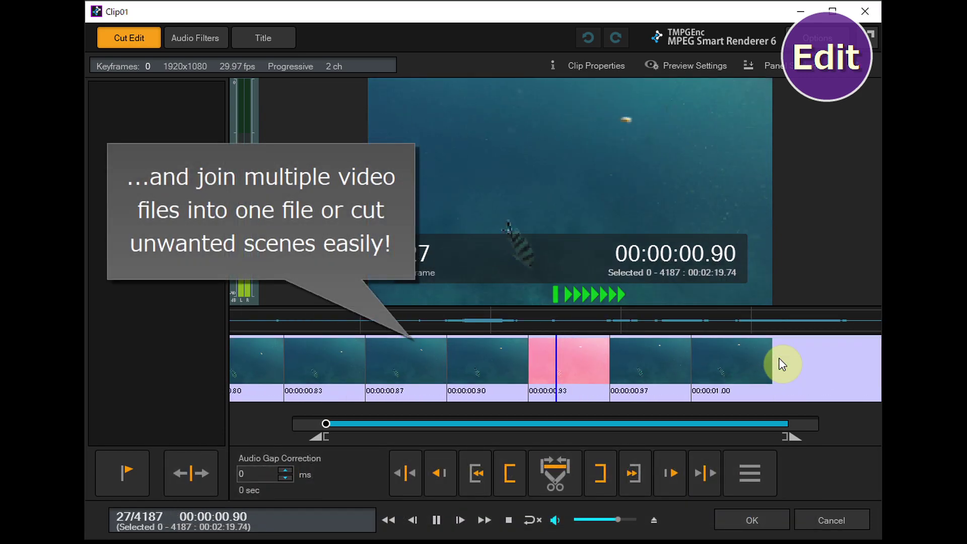
key(space)
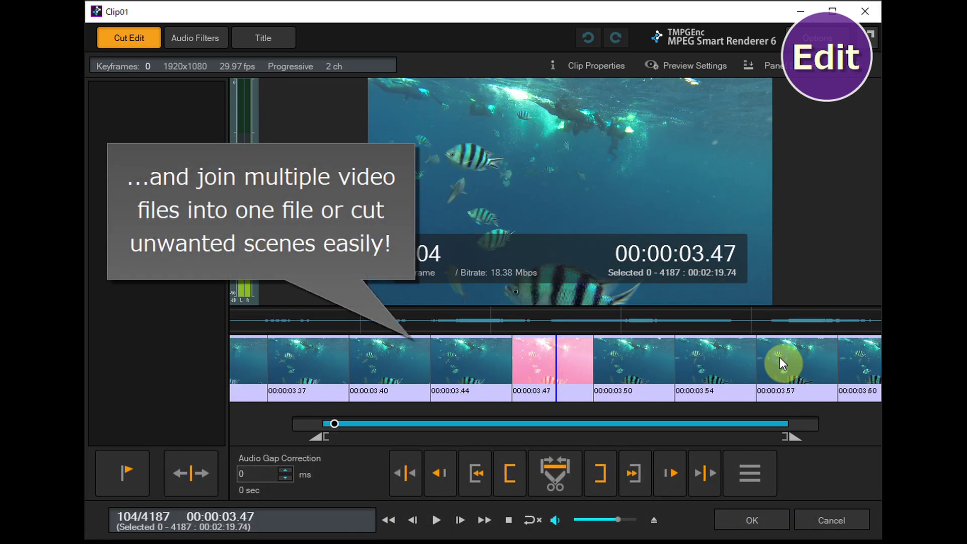
click(514, 469)
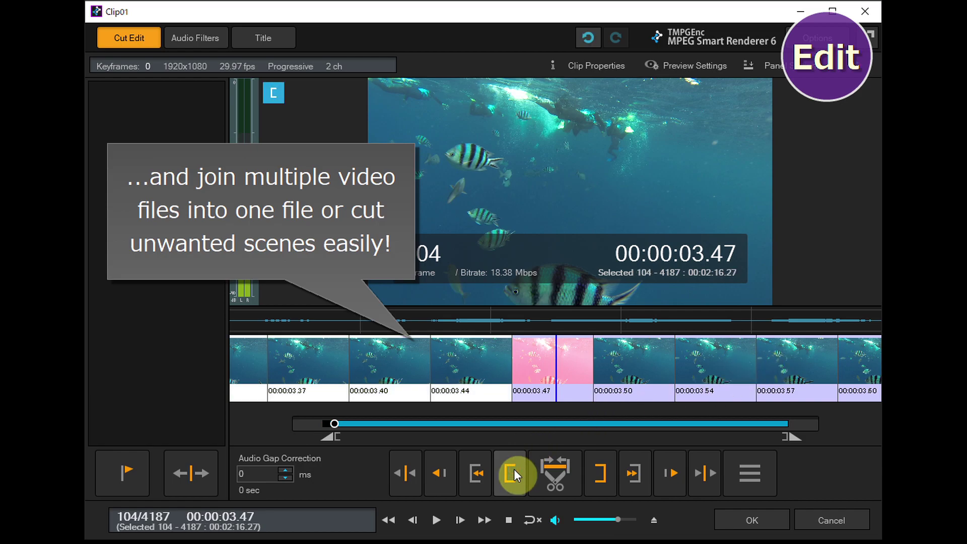
key(space)
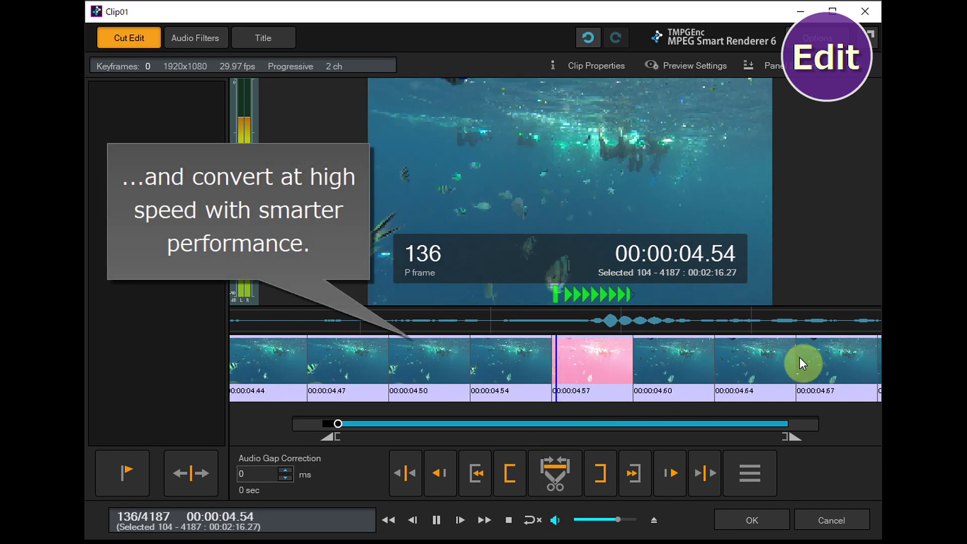
key(space)
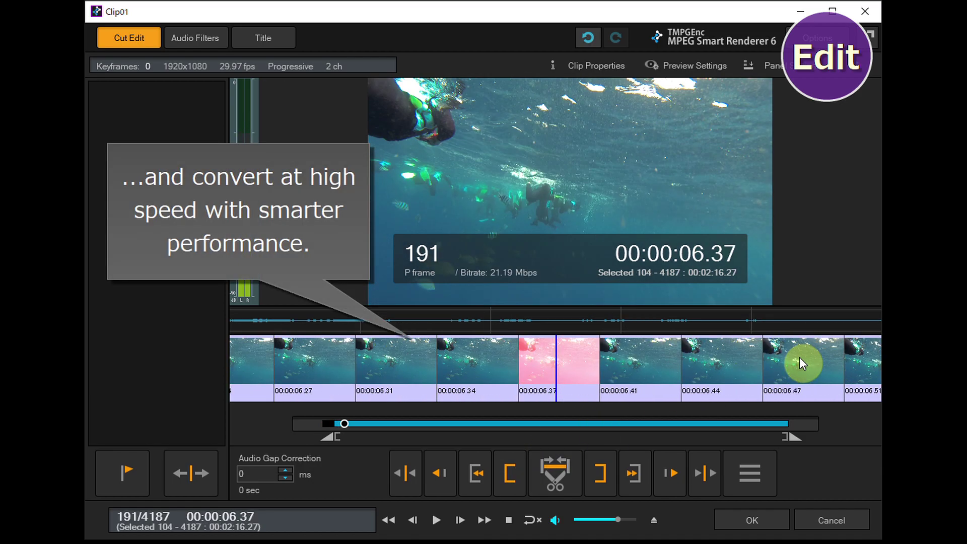
click(603, 473)
click(561, 472)
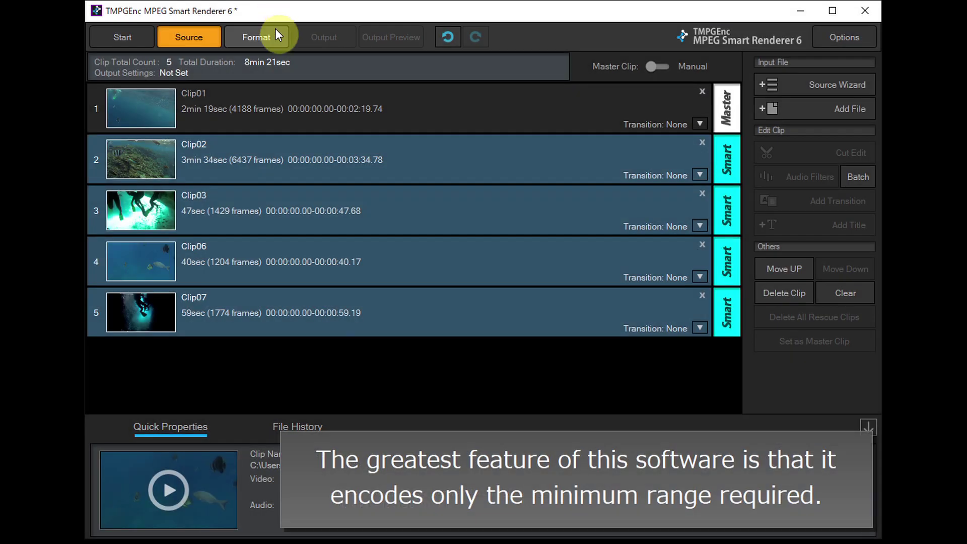
Step: Render all clips connected into one MP4 file, Clip01.mp4, in the Videos folder
click(275, 28)
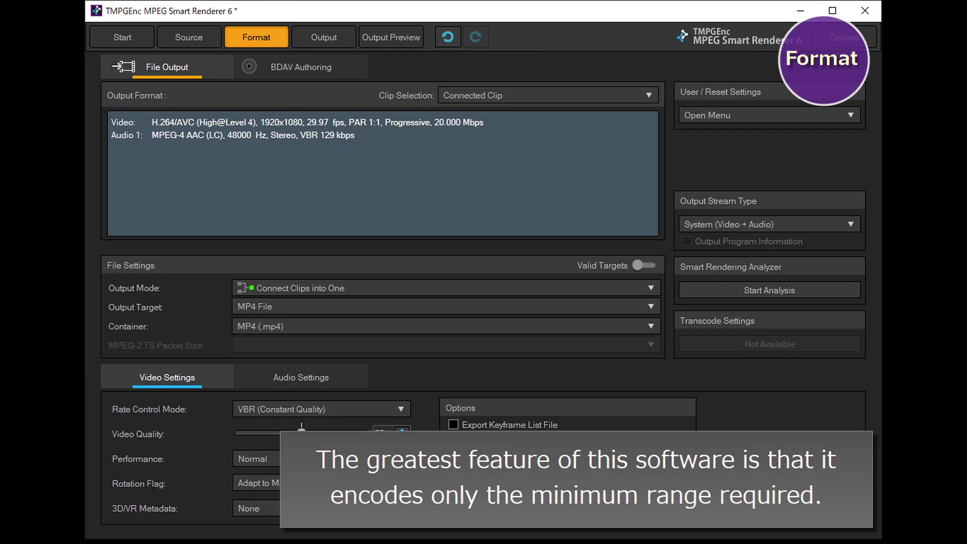
click(342, 30)
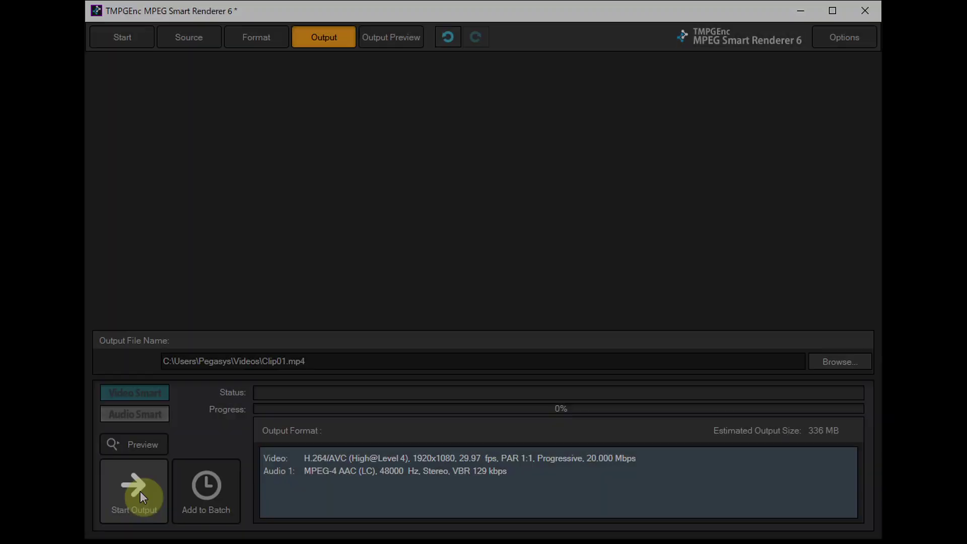
click(140, 491)
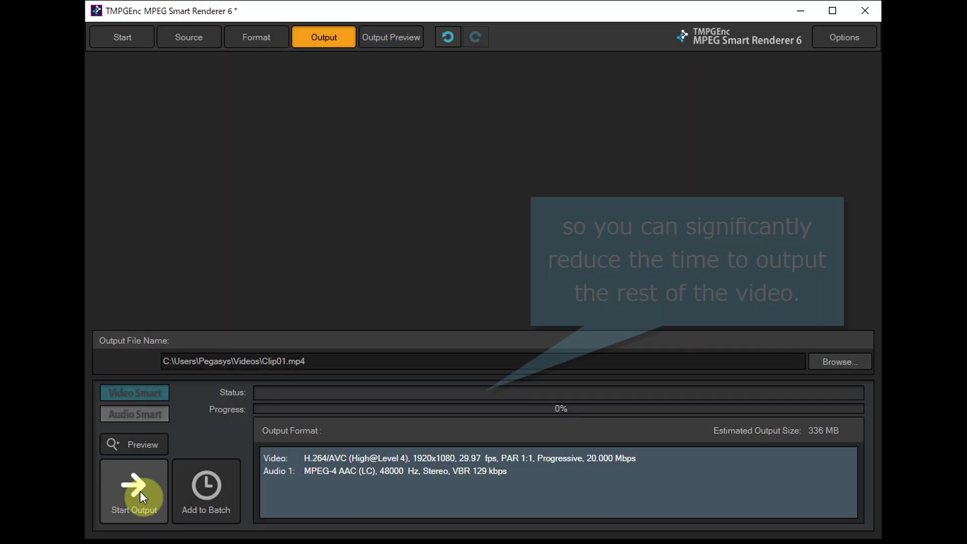
click(140, 491)
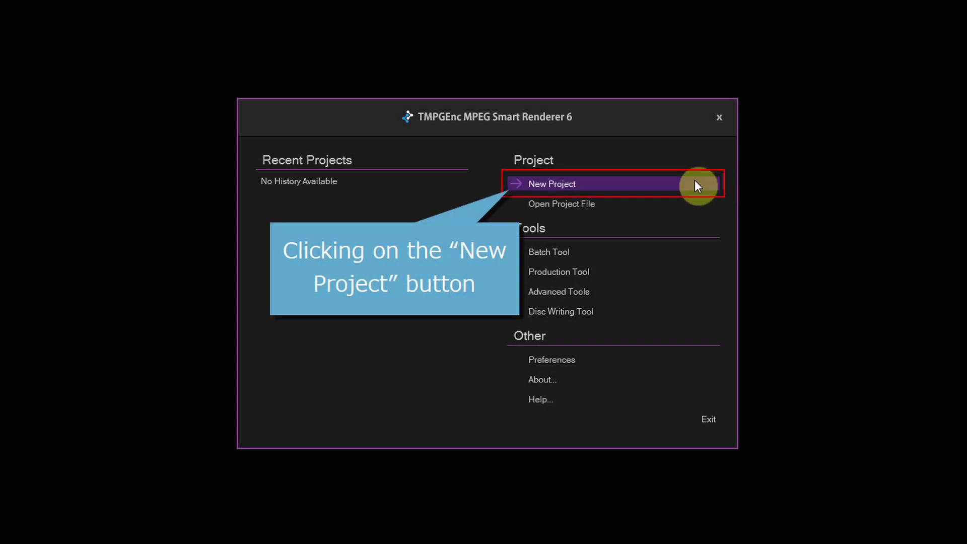
Step: Start another new project and add Clip01.mp4 from files for cut editing
click(618, 177)
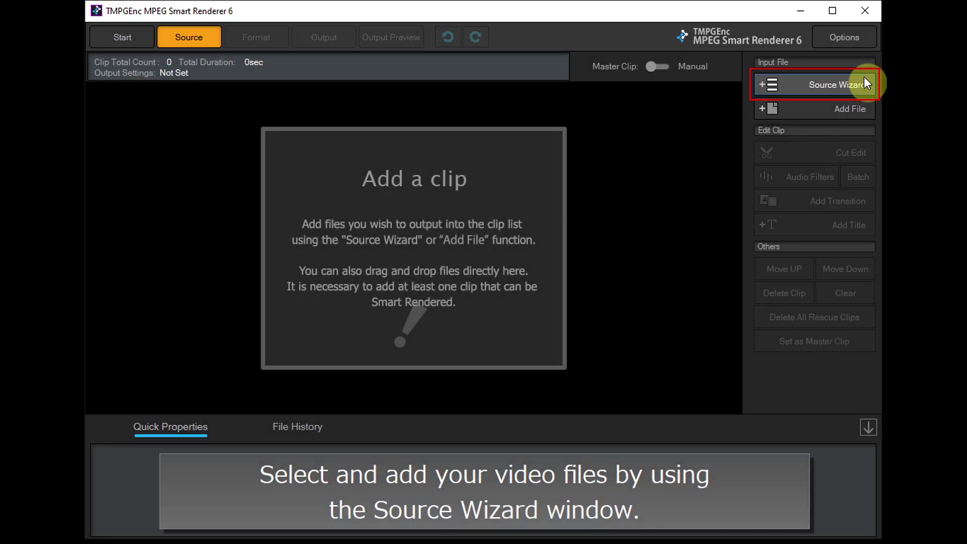
click(860, 84)
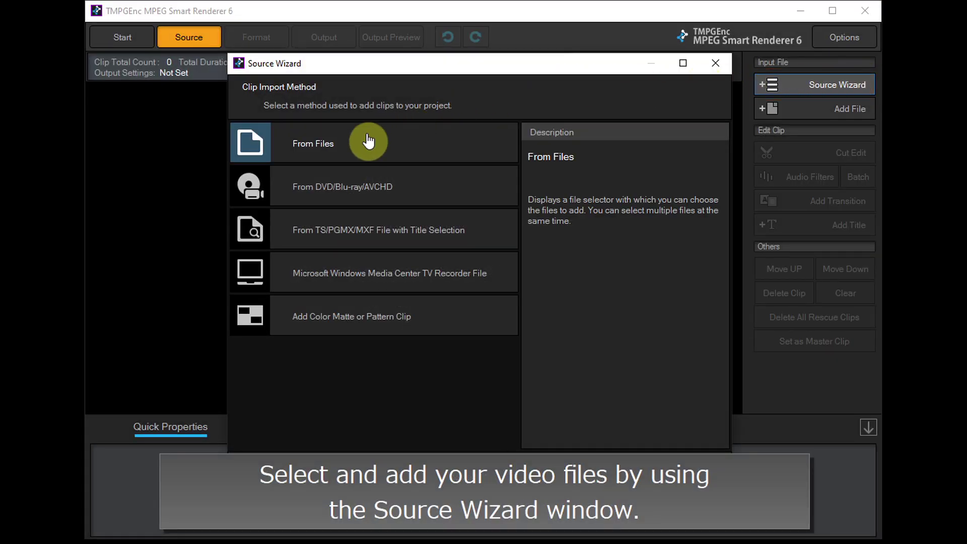
click(367, 136)
click(481, 190)
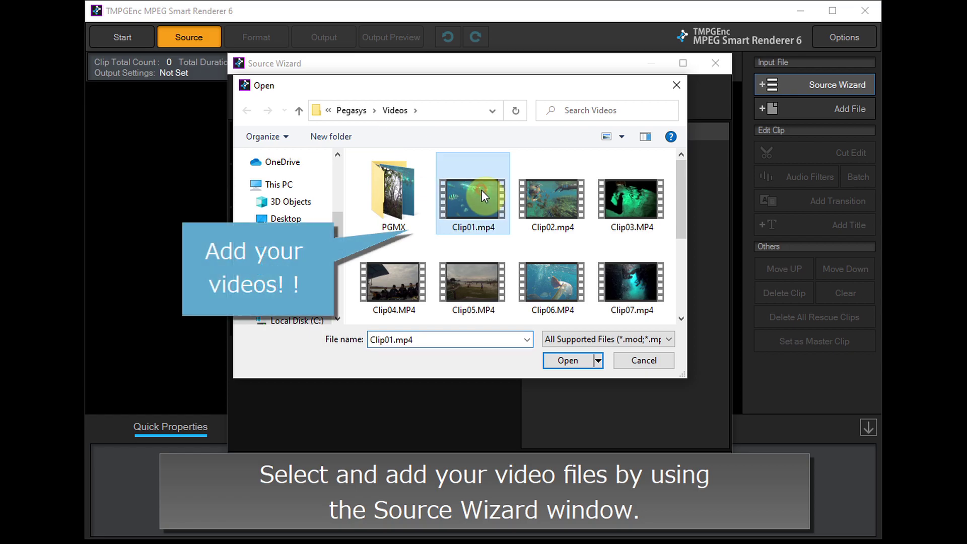
click(583, 360)
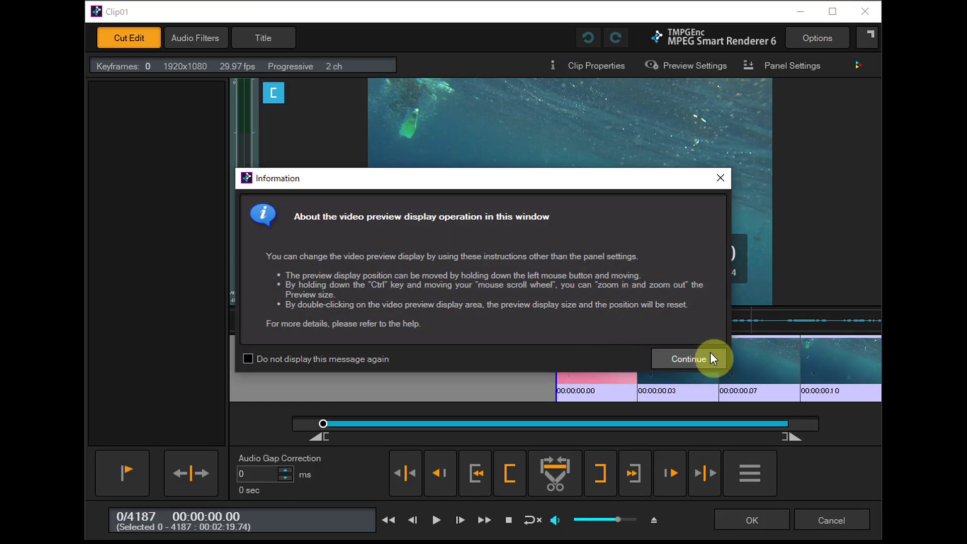
Step: Cut frames 104–191 out of Clip01
click(711, 356)
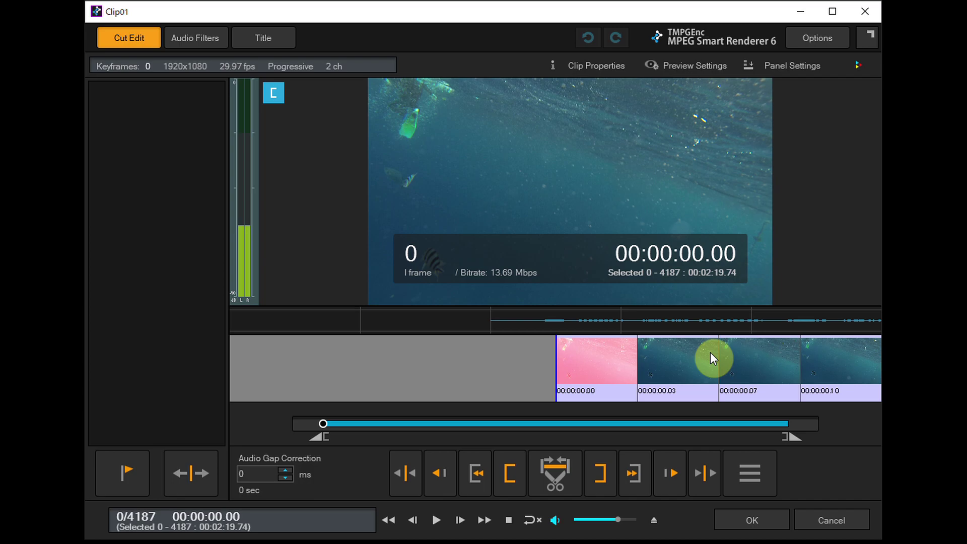
key(space)
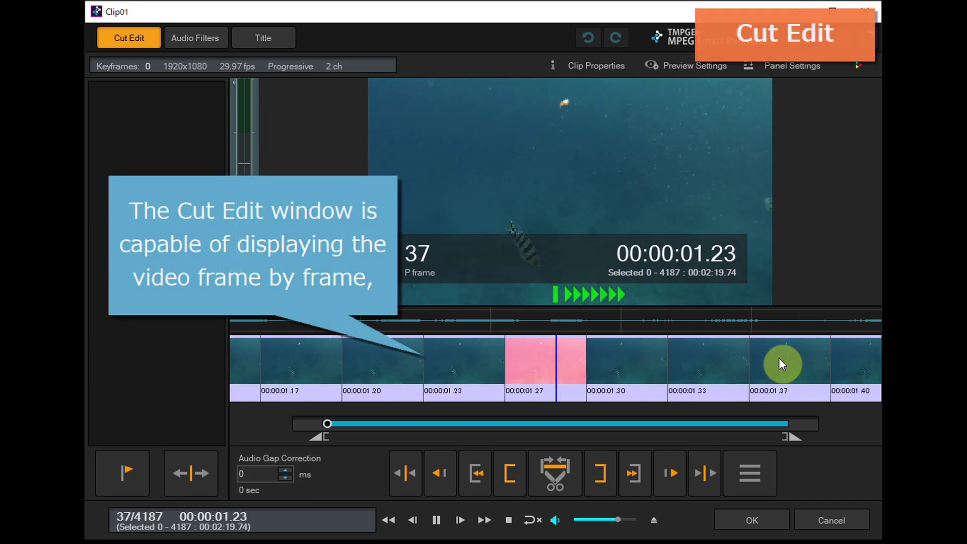
key(space)
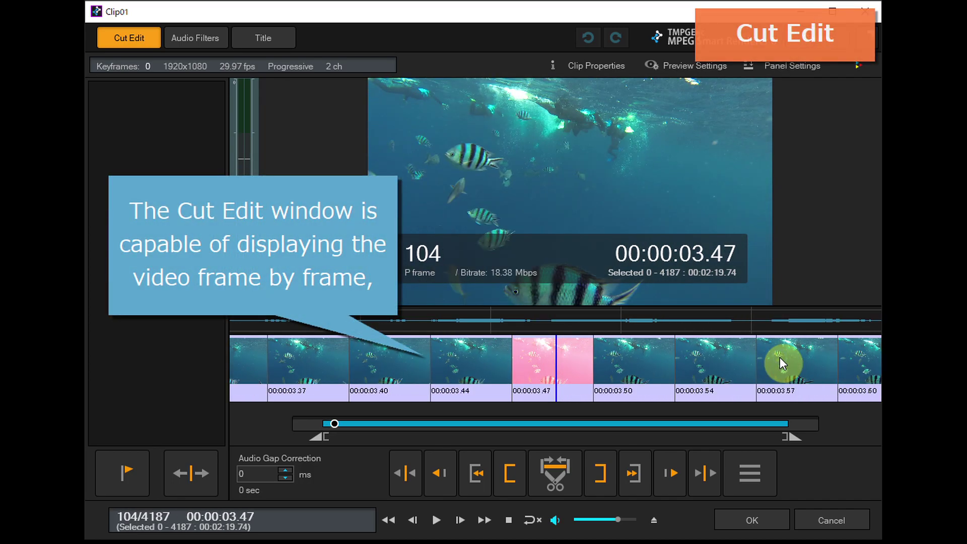
click(511, 471)
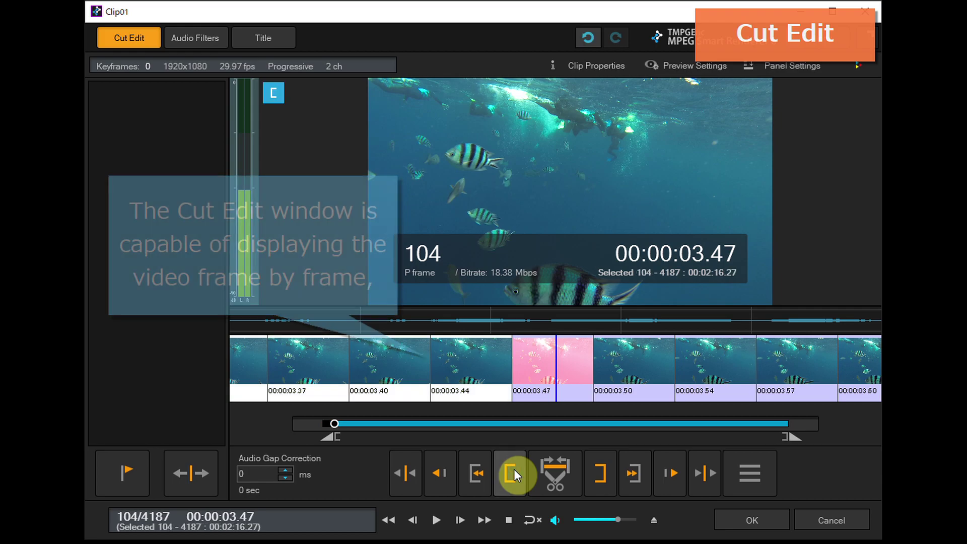
key(space)
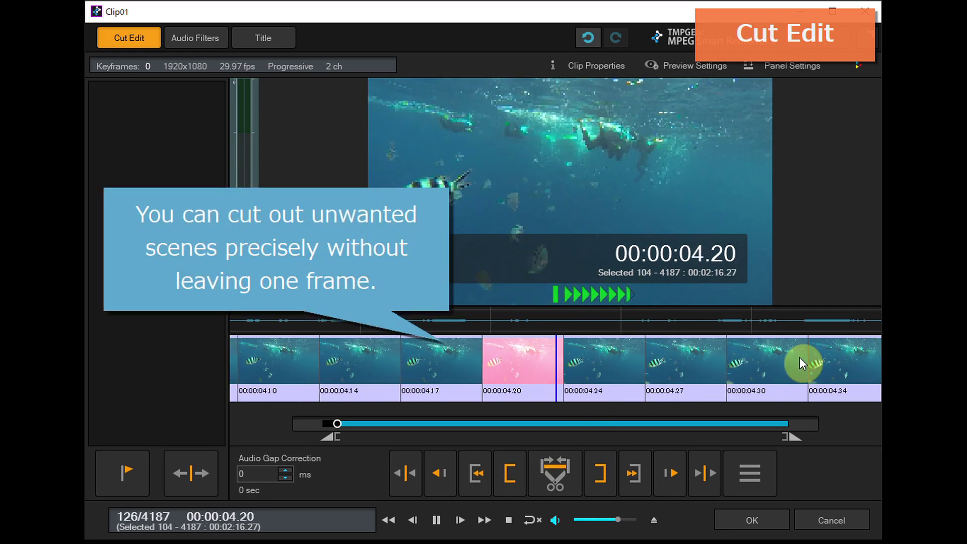
key(space)
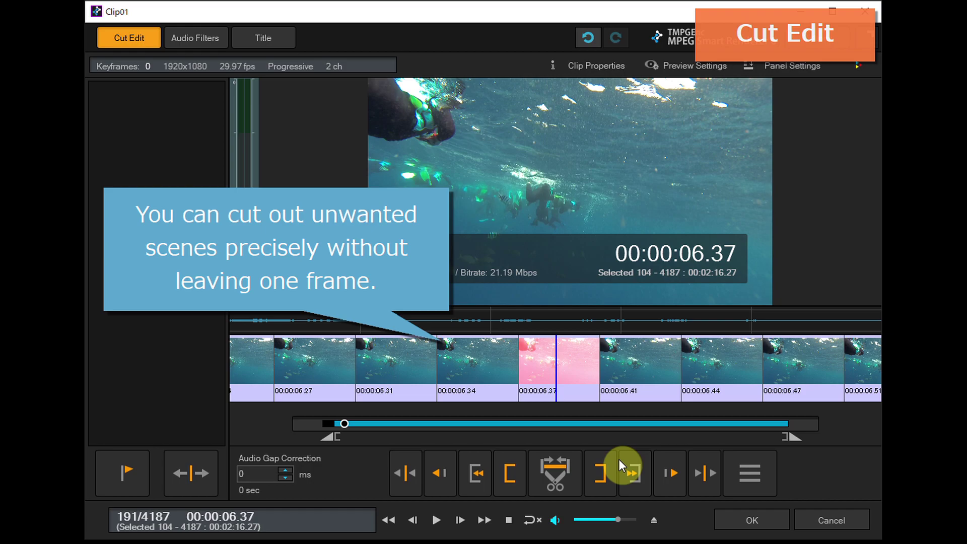
click(603, 472)
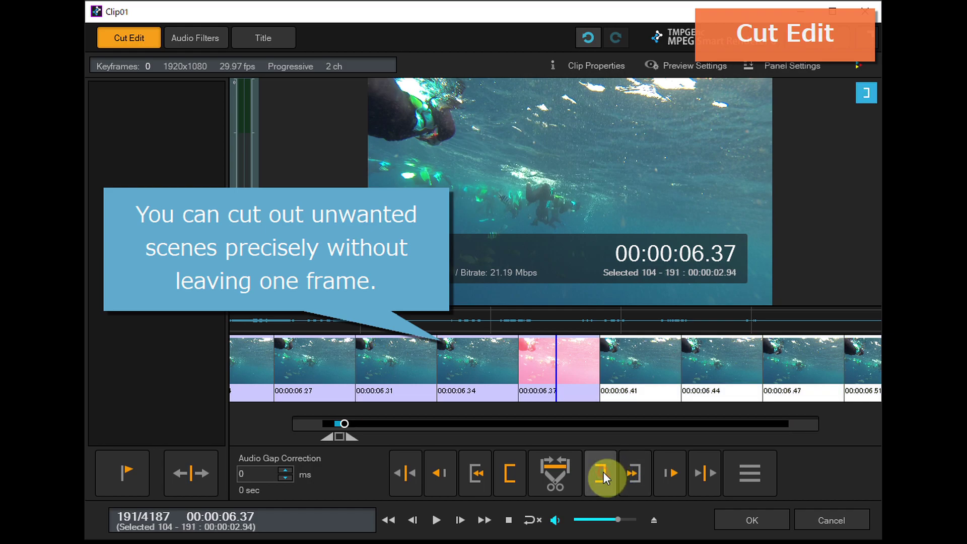
click(561, 472)
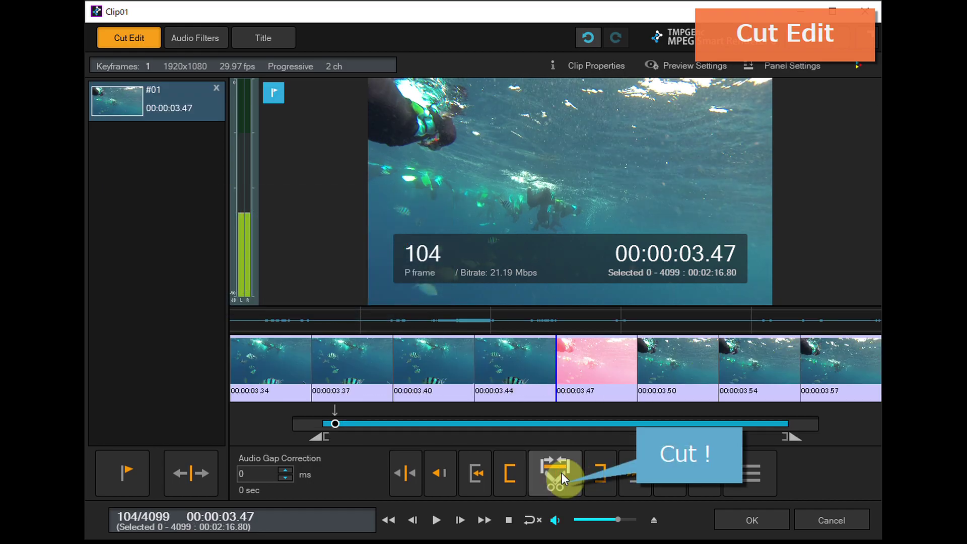
Step: Cut a second range, frames 840 to 1765, out of Clip01
click(418, 424)
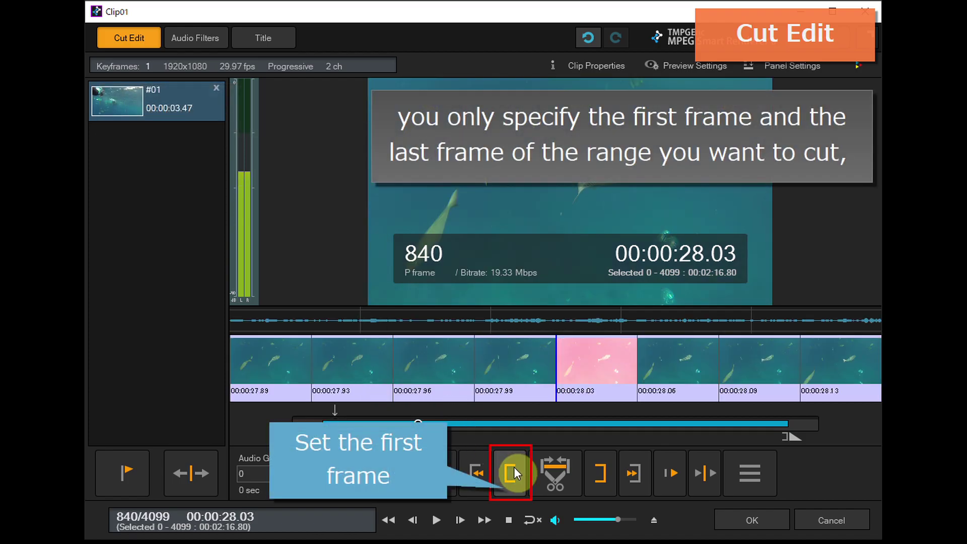
click(513, 469)
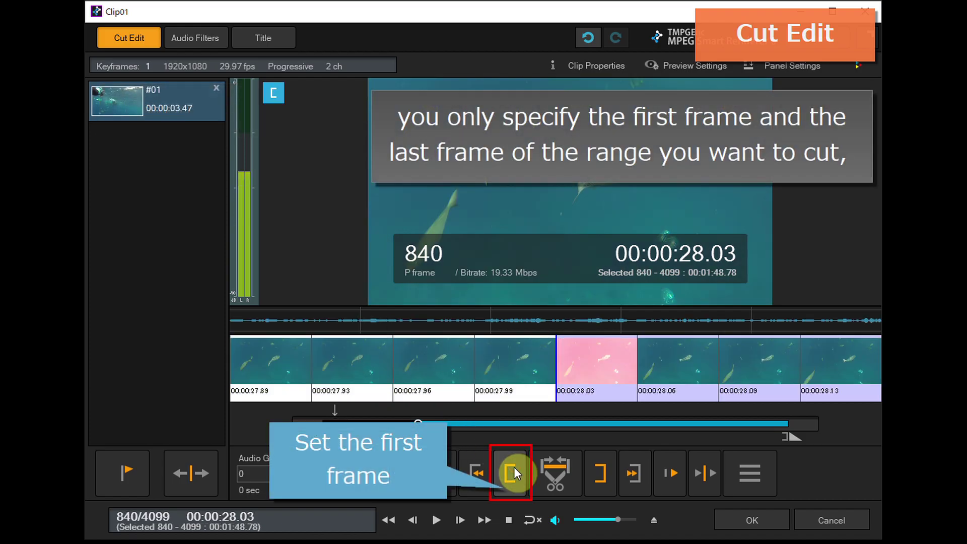
click(524, 424)
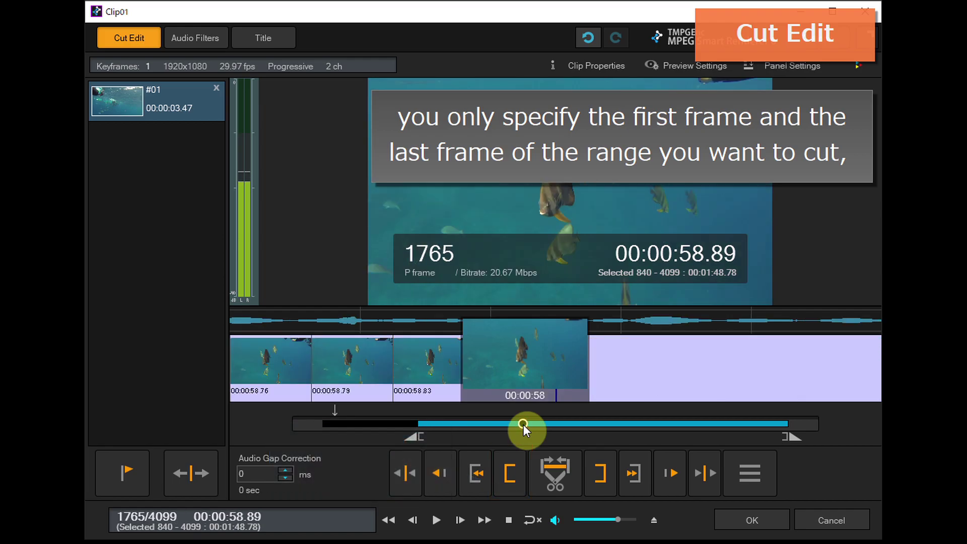
click(602, 467)
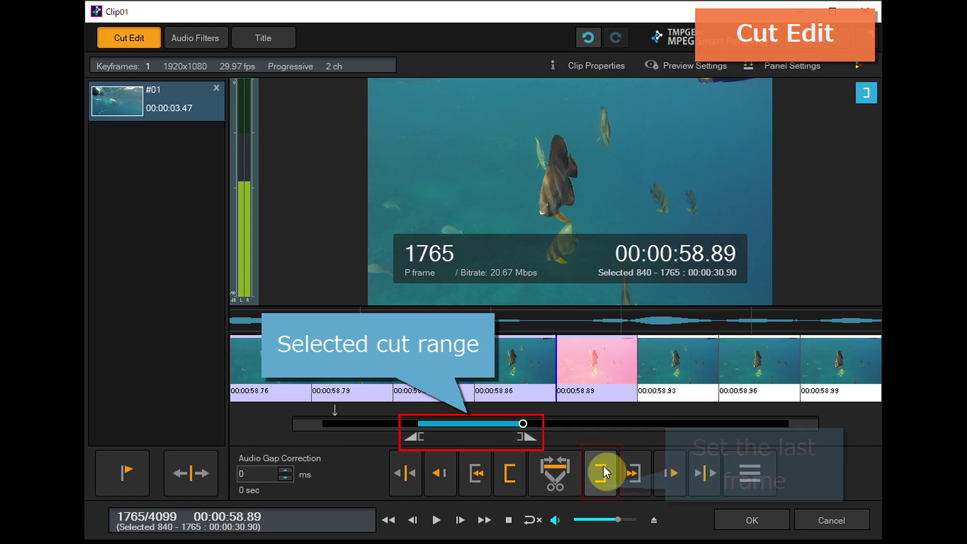
click(560, 467)
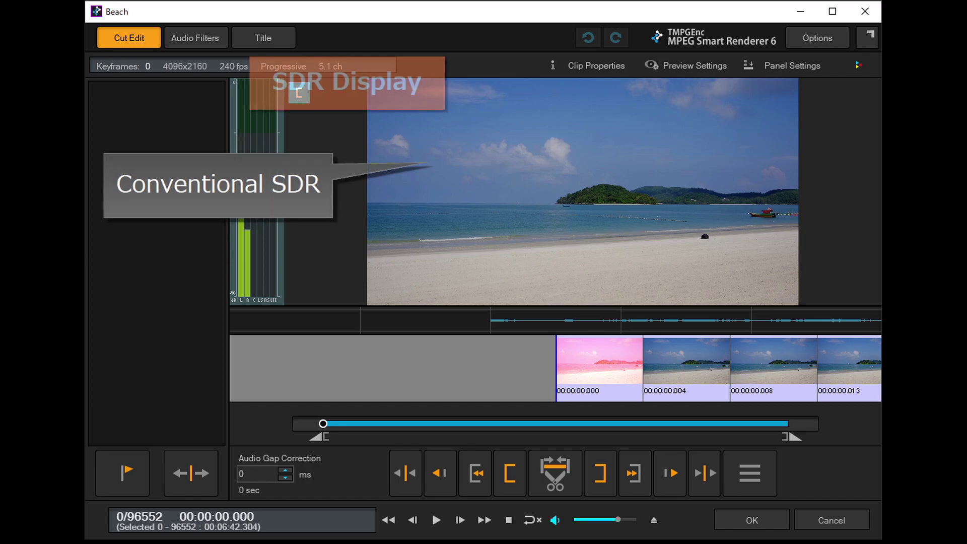
Step: Set HDR Preview to Enabled in Preview Settings, then close the panel
click(727, 63)
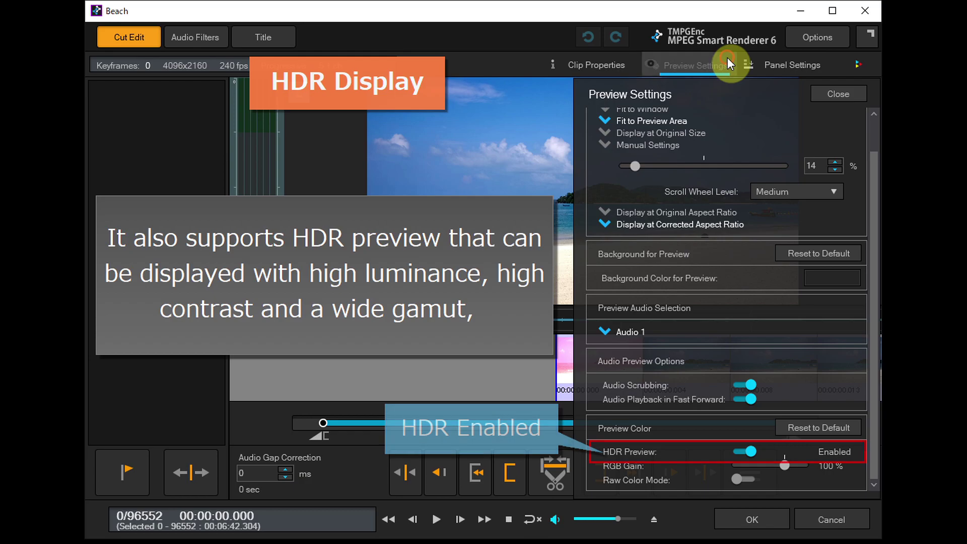
click(727, 63)
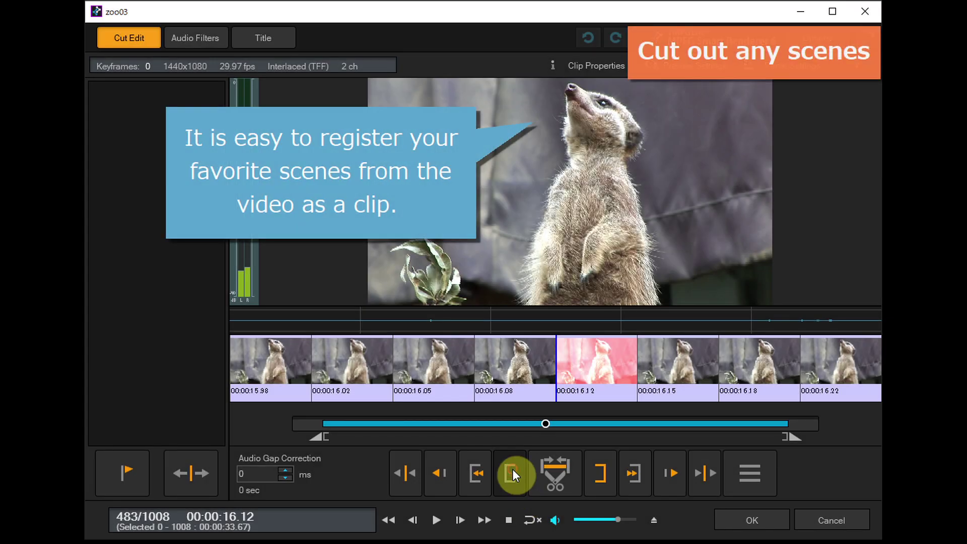
Step: Register frames 483–729 of zoo03 as a new clip and return to the clip list
click(512, 469)
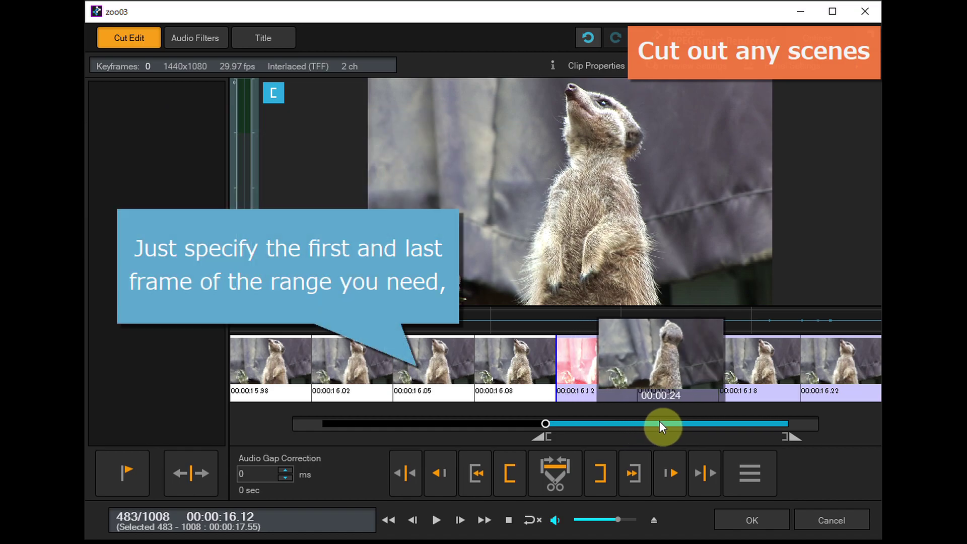
click(659, 424)
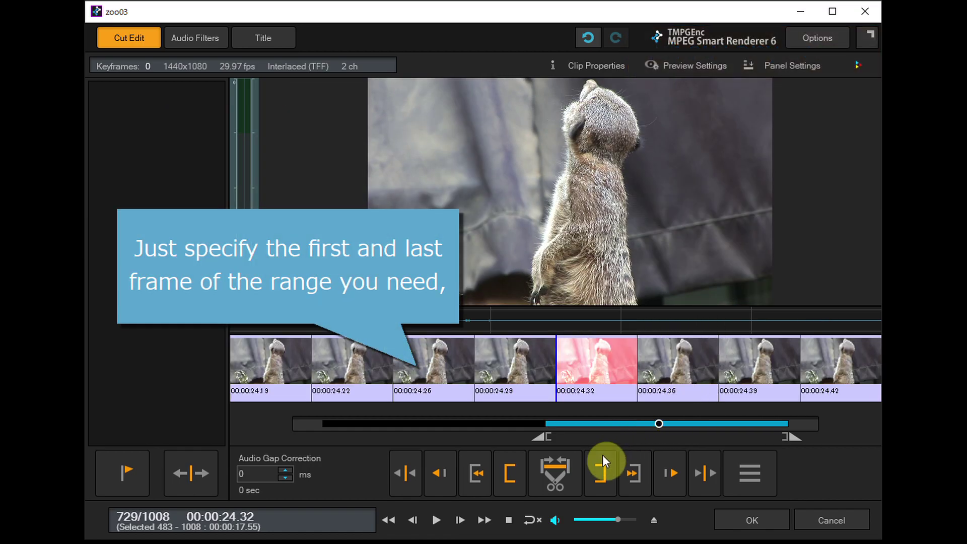
click(600, 472)
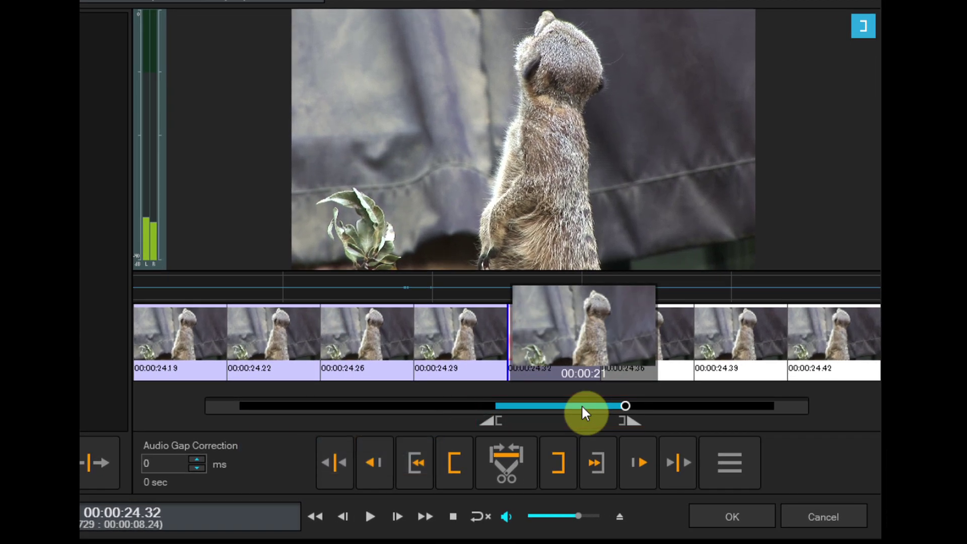
right_click(582, 408)
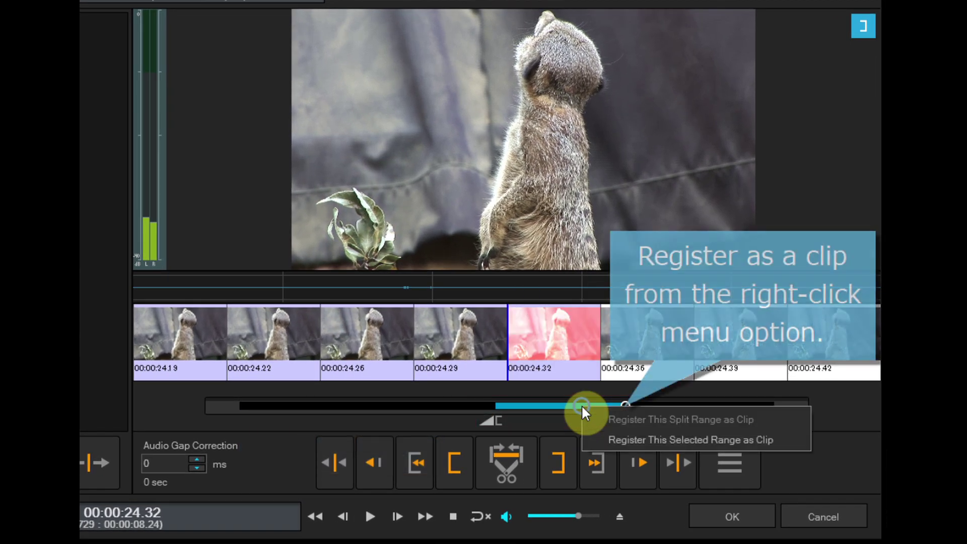
click(779, 436)
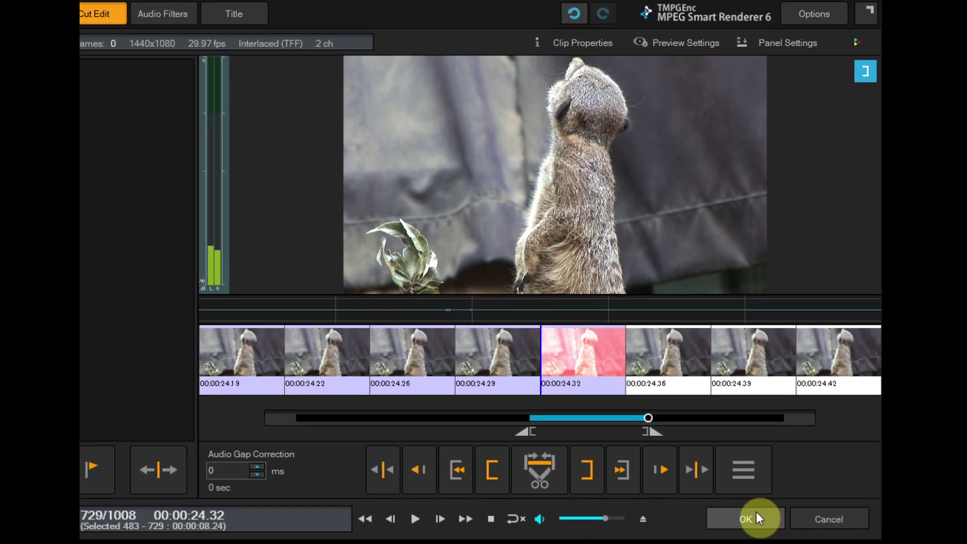
click(732, 517)
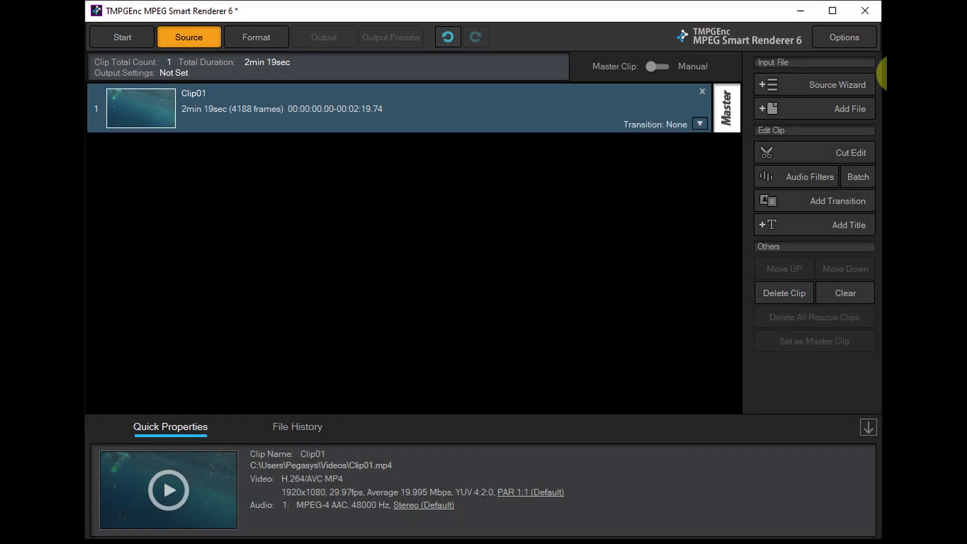
Step: Add Clip02, Clip03, Clip06 and Clip07 from files, confirming the import prompts
click(865, 77)
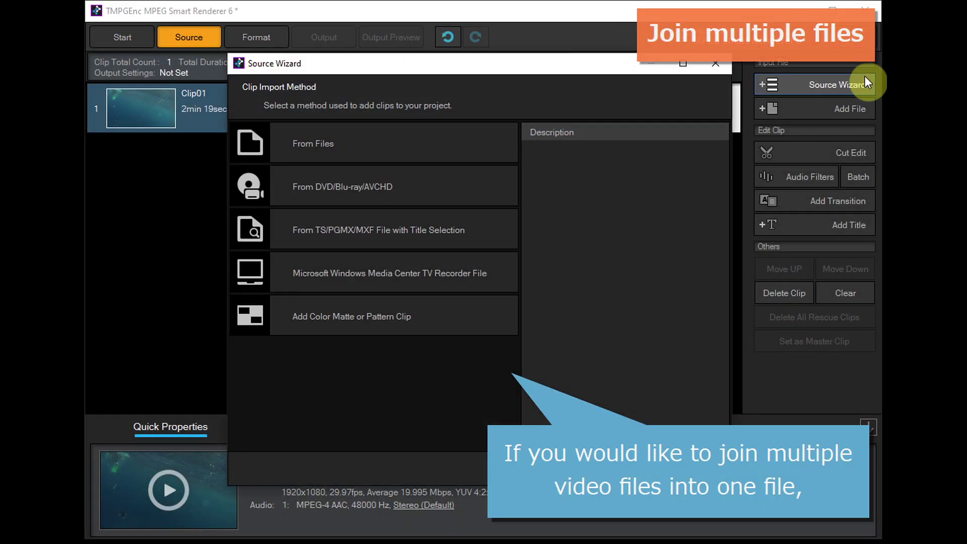
click(351, 145)
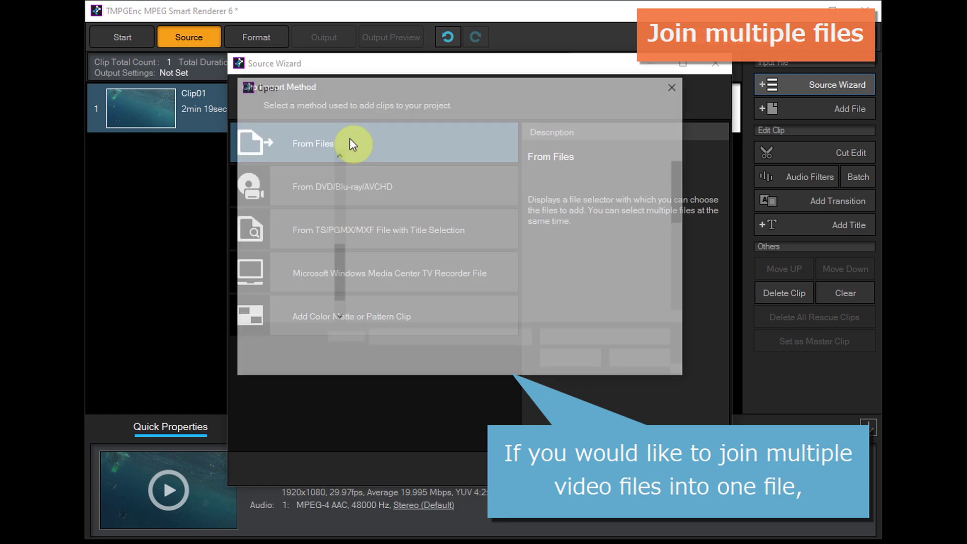
click(532, 191)
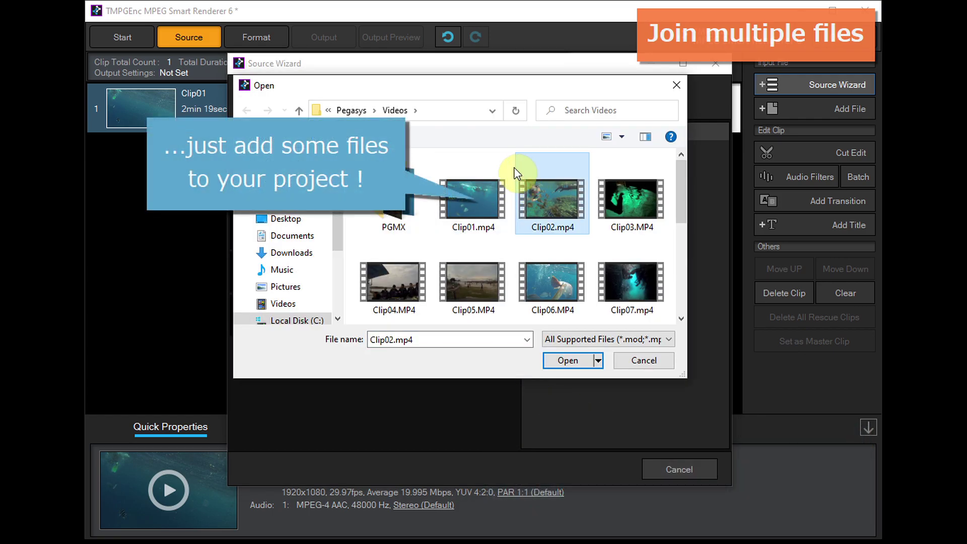
drag(510, 161, 668, 317)
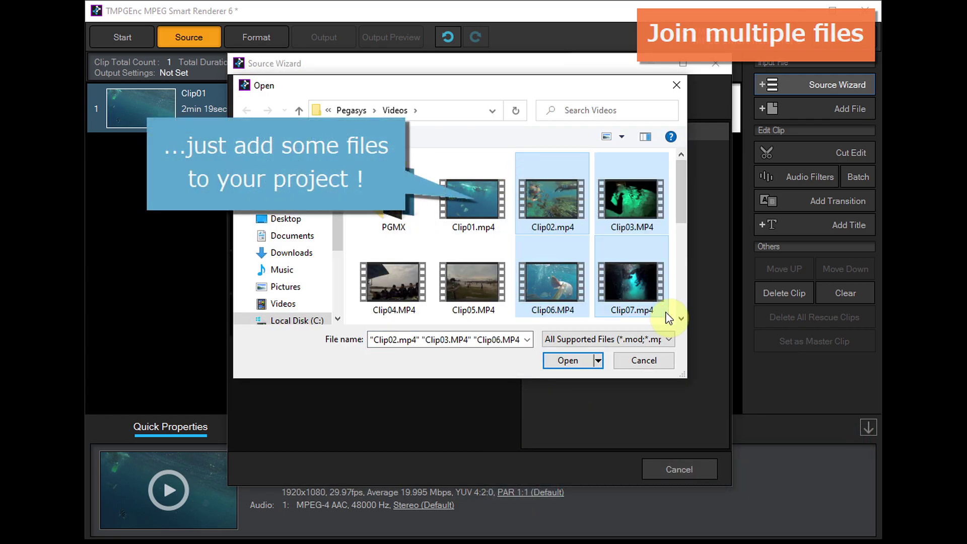
click(579, 358)
click(456, 299)
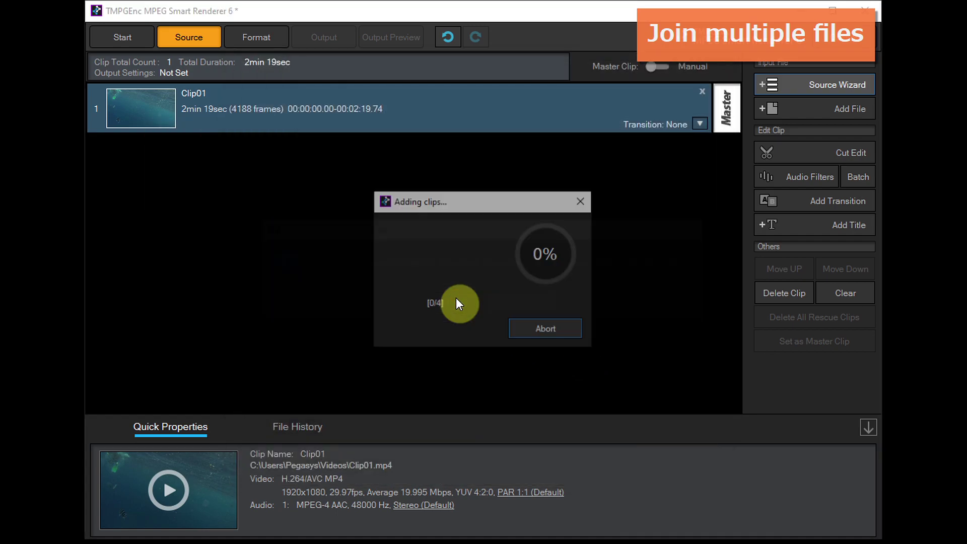
click(621, 304)
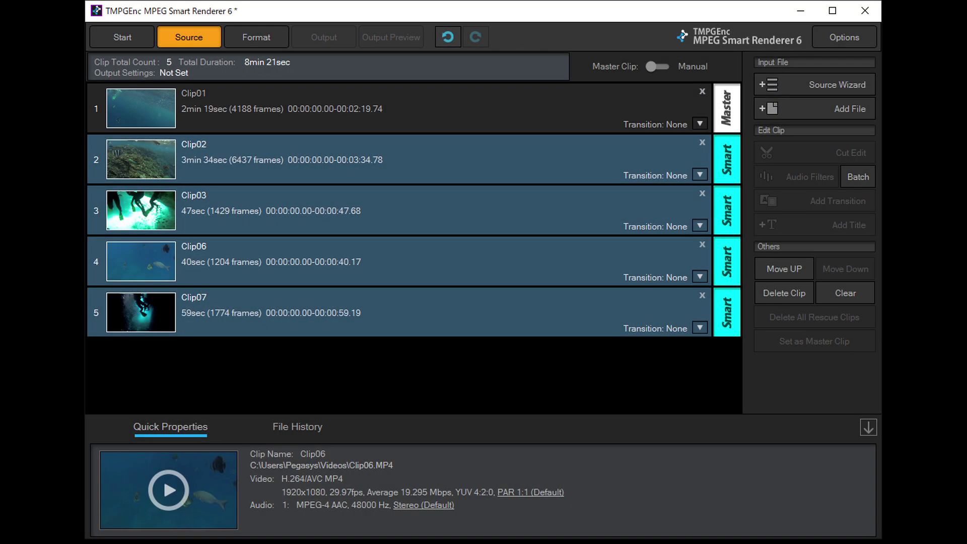
Step: In Format, choose Connect Clips into One with MP4 File as the output target
click(277, 31)
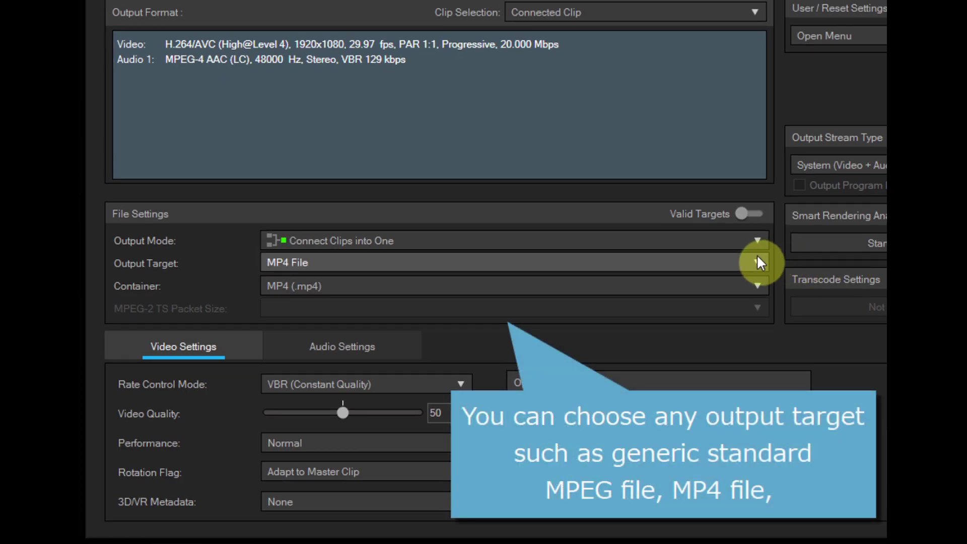
click(759, 262)
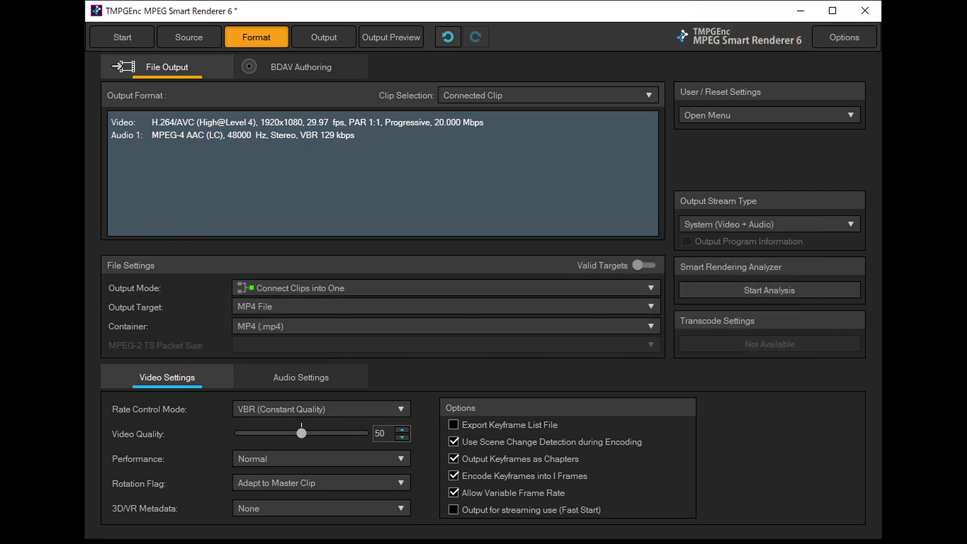
Step: Switch to the Output stage to prepare writing Clip01.mp4
click(342, 31)
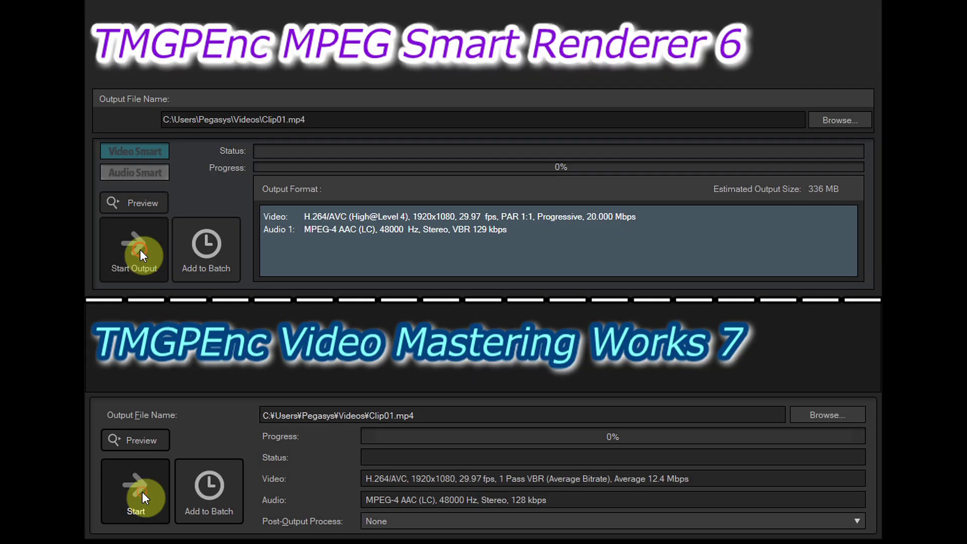
Step: Launch the lossless smart render of the joined clips to Clip01.mp4 and let it run
click(142, 254)
click(142, 492)
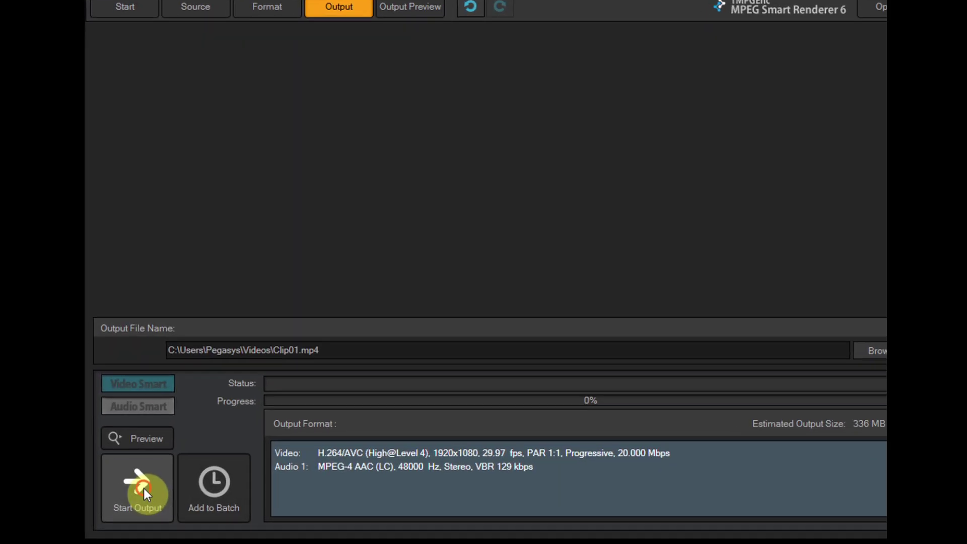
click(140, 491)
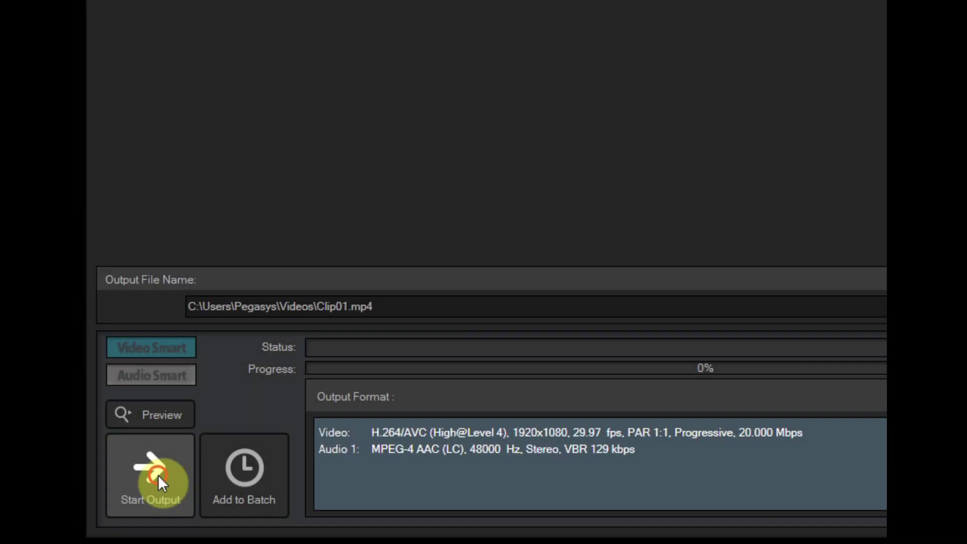
click(158, 475)
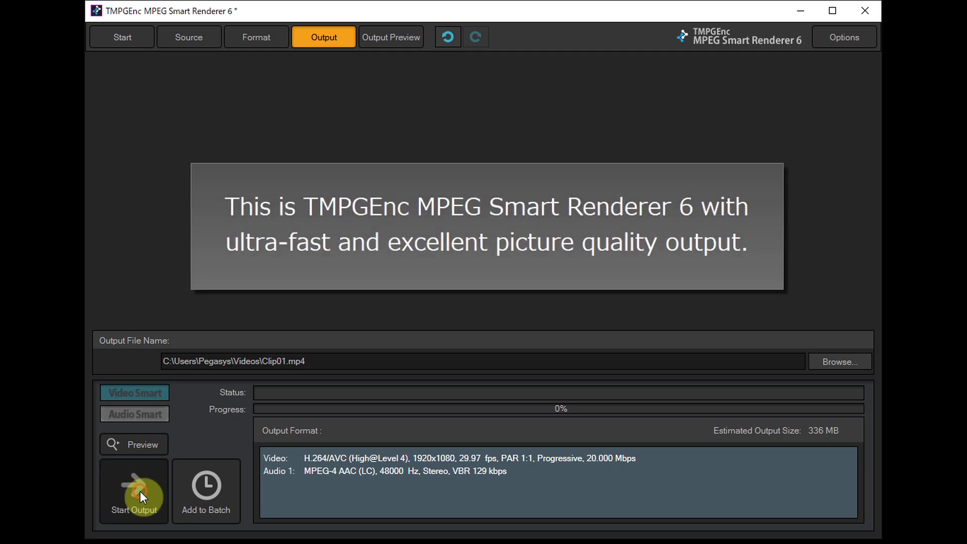
Step: Restart the Clip01.mp4 output and let all 4188 frames render to completion
click(140, 491)
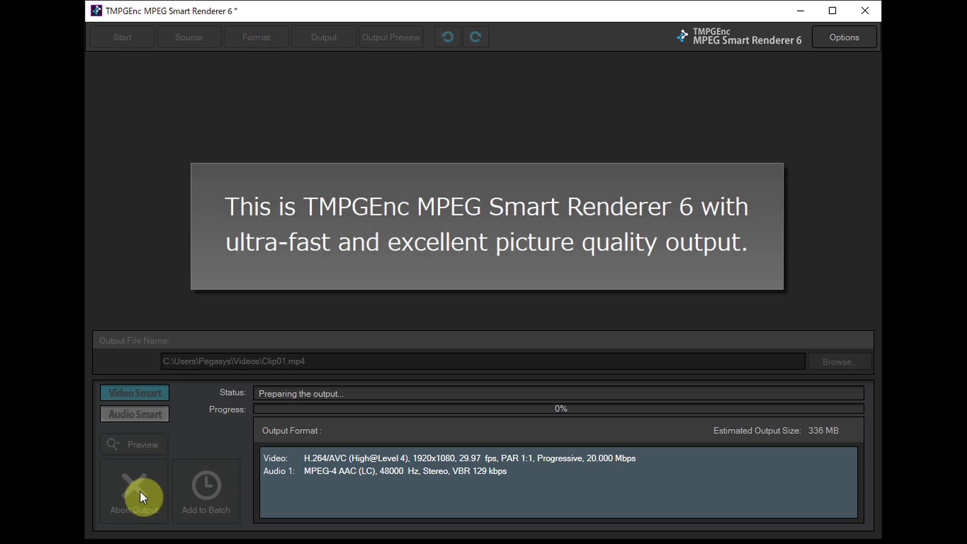